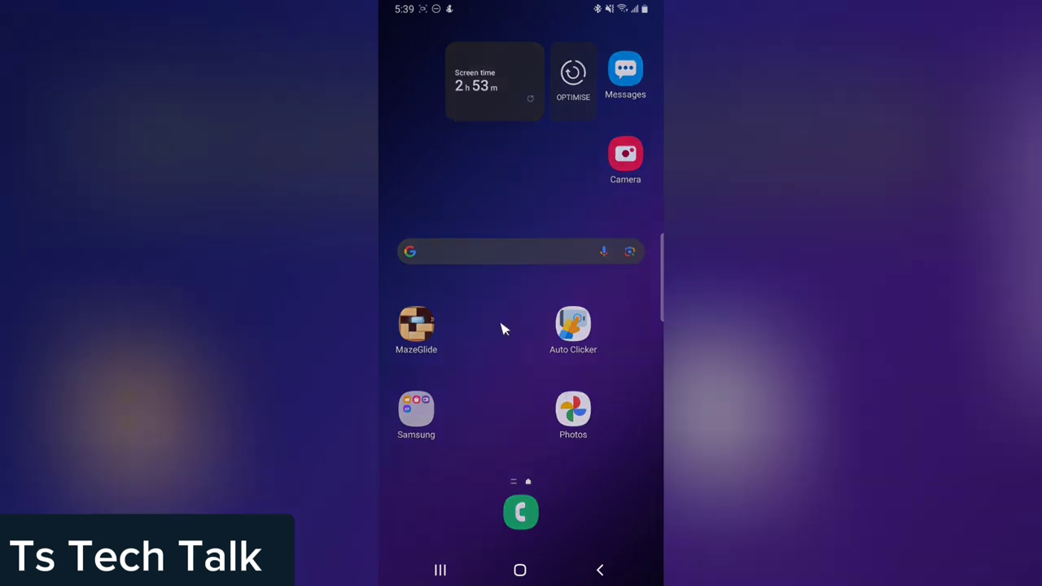
Open Gallery, return to the home screen and open YouTube so both apps are among the recent apps
{"action": "left_click_drag", "start_coordinate": [502, 328], "coordinate": [509, 212]}
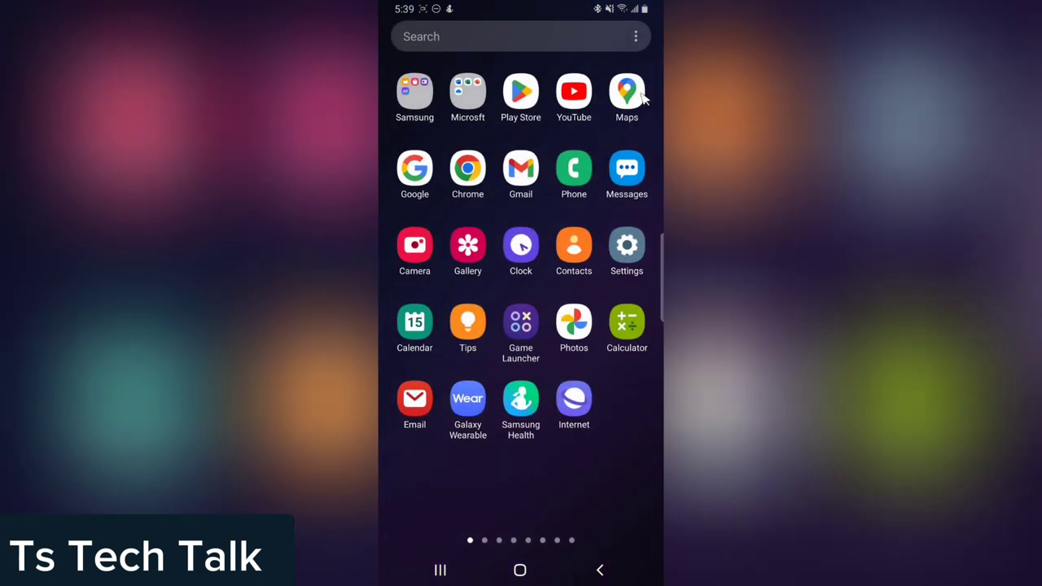
{"action": "left_click", "coordinate": [469, 251]}
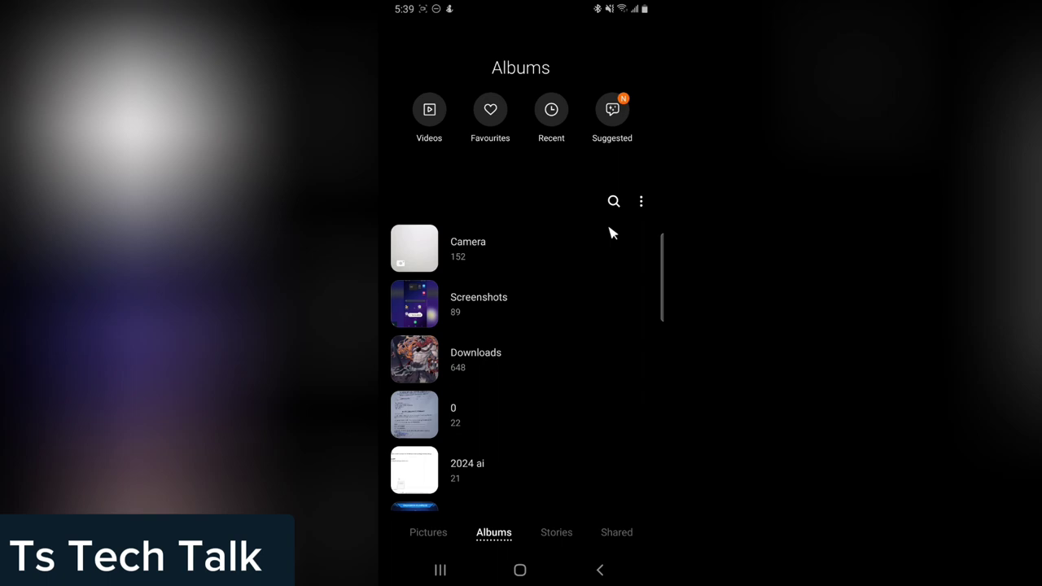
{"action": "left_click", "coordinate": [519, 570]}
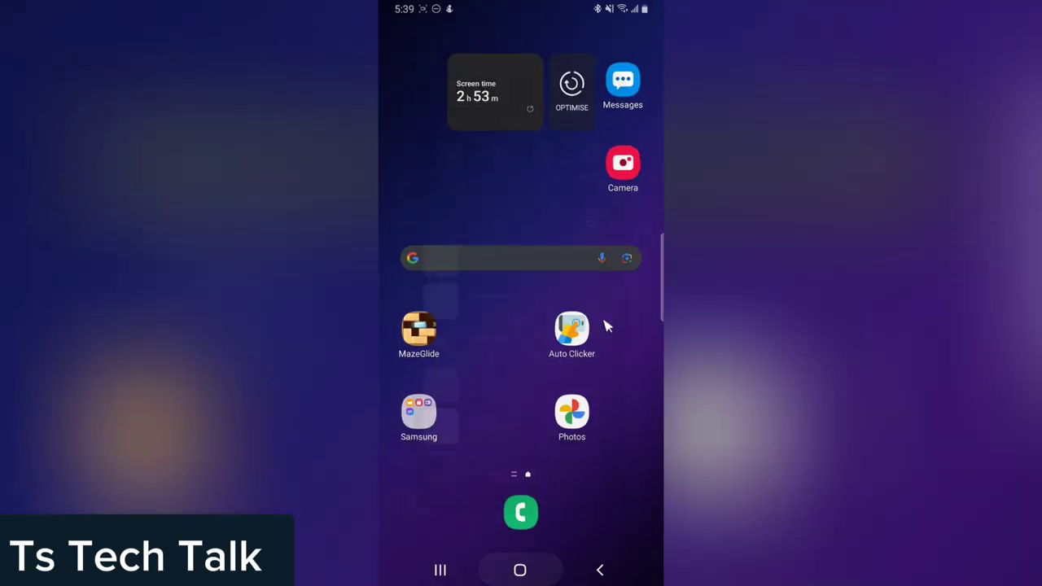
{"action": "left_click_drag", "start_coordinate": [624, 366], "coordinate": [549, 204]}
{"action": "left_click", "coordinate": [573, 92]}
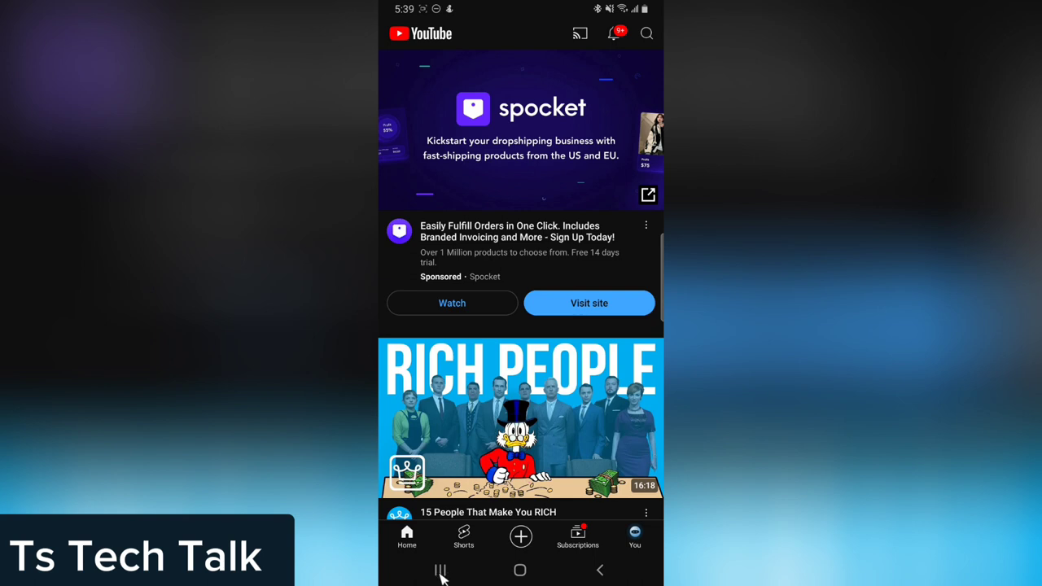
Open Gallery in split screen view from the recent apps, with YouTube as the second app
{"action": "left_click", "coordinate": [440, 572]}
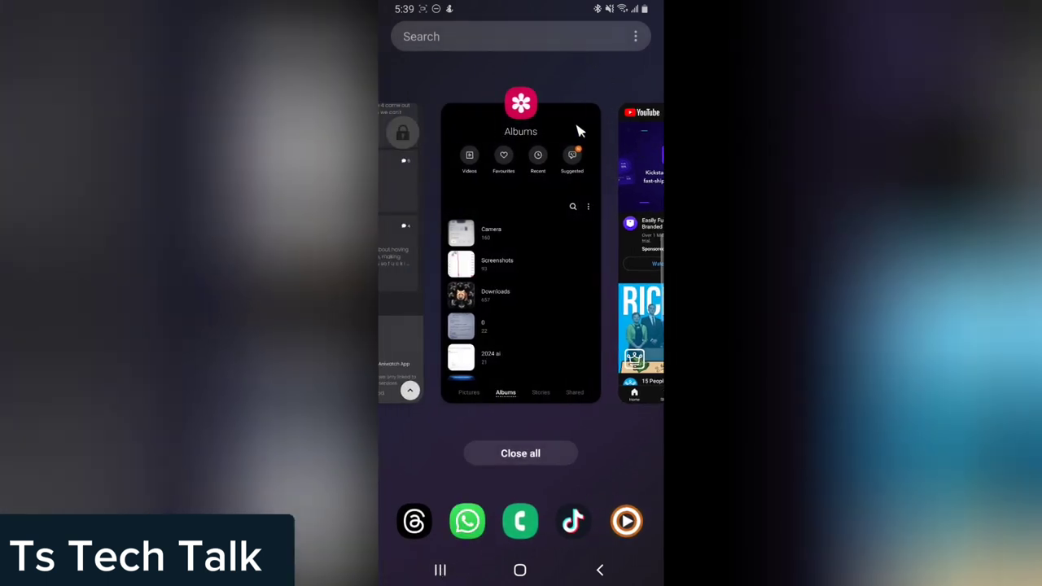
{"action": "left_click", "coordinate": [521, 107]}
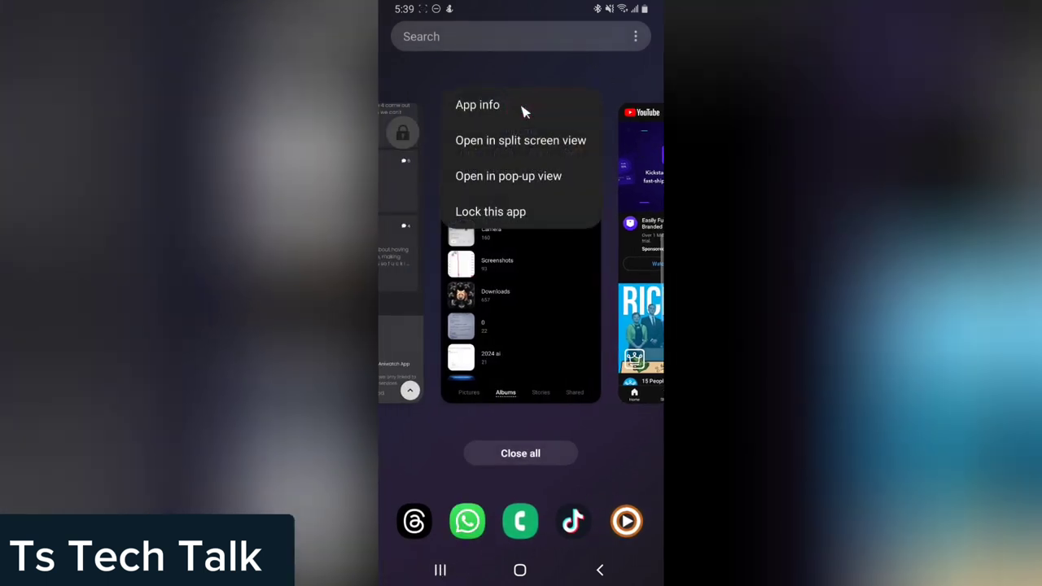
{"action": "left_click", "coordinate": [500, 144]}
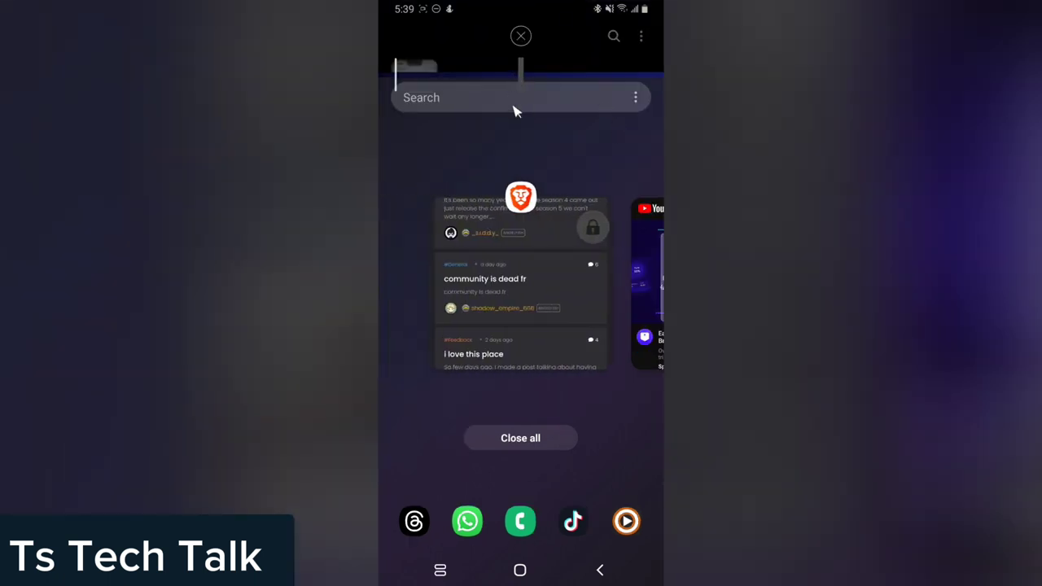
{"action": "left_click_drag", "start_coordinate": [595, 284], "coordinate": [413, 272]}
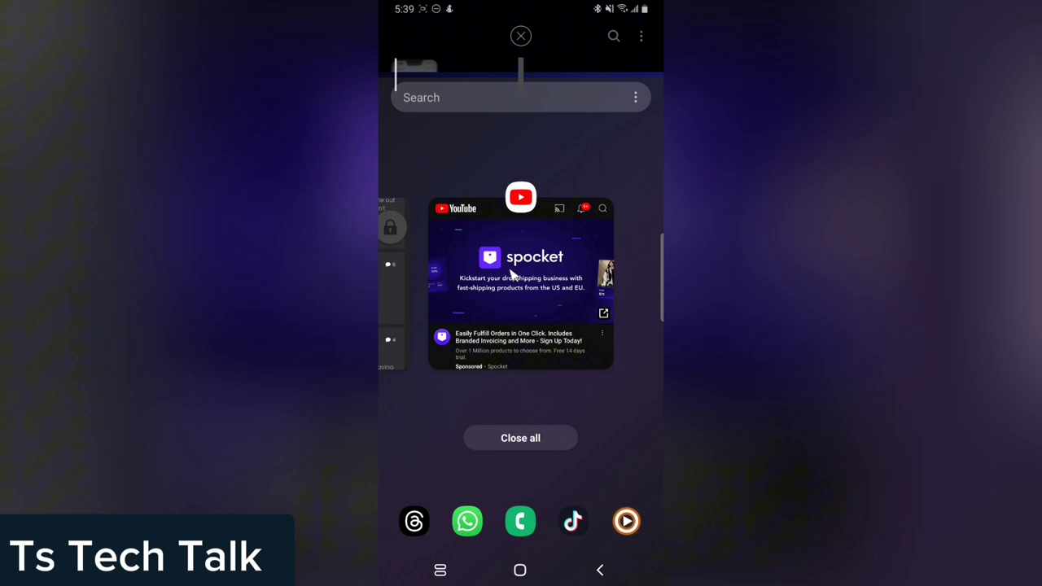
{"action": "left_click", "coordinate": [544, 279]}
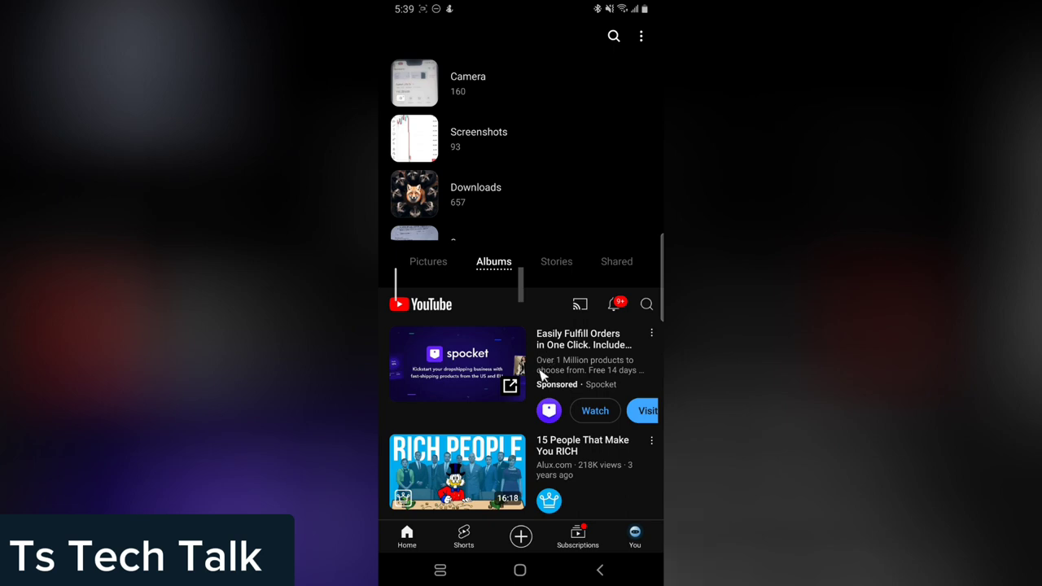
Find and open the video "12 Steps To Financial Independence" in the YouTube half of the split screen
{"action": "scroll", "coordinate": [540, 376], "scroll_direction": "down", "scroll_amount": 2}
{"action": "scroll", "coordinate": [534, 398], "scroll_direction": "down", "scroll_amount": 6}
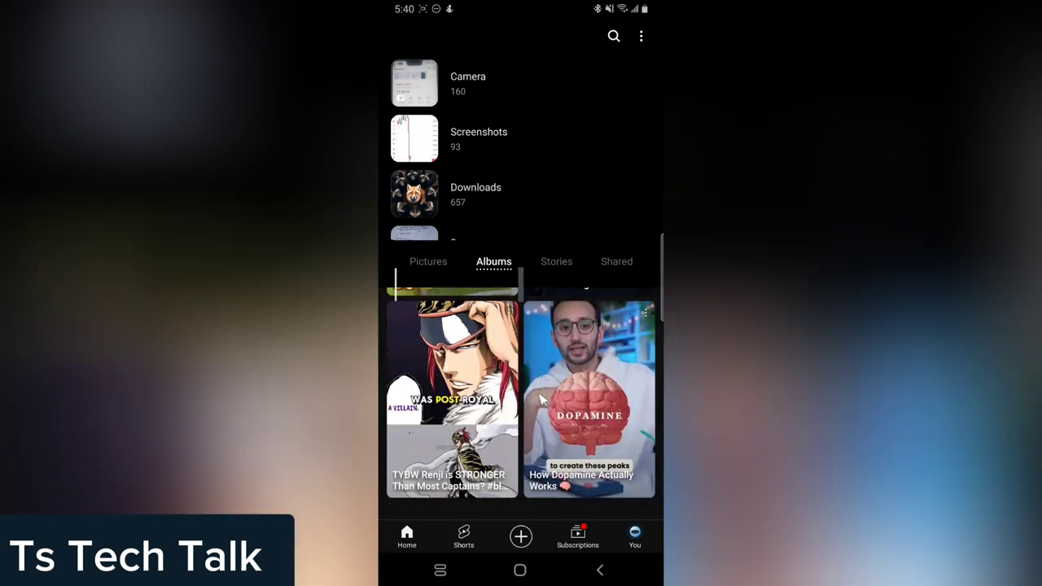
{"action": "scroll", "coordinate": [541, 464], "scroll_direction": "down", "scroll_amount": 4}
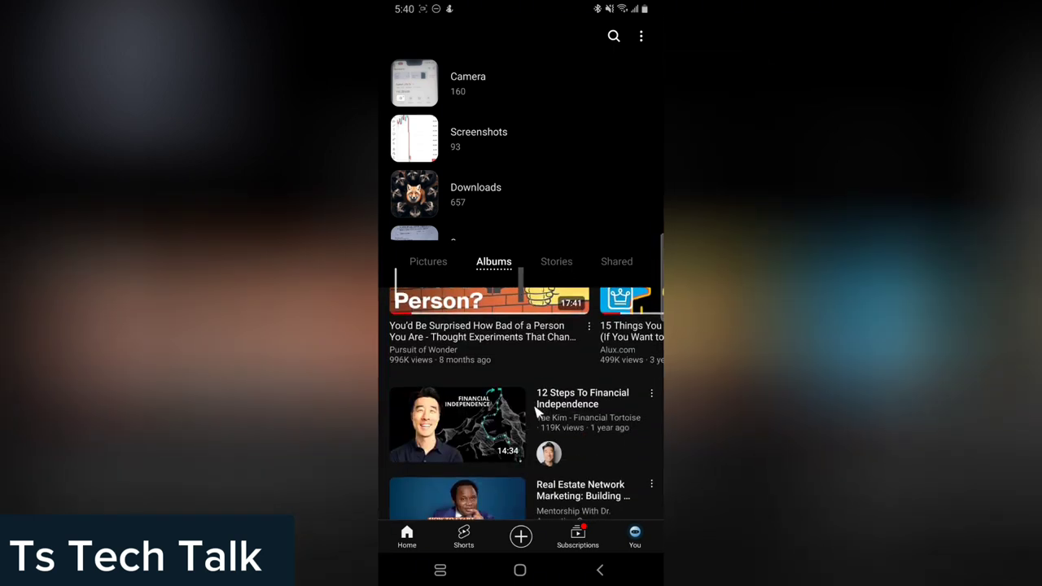
{"action": "left_click", "coordinate": [453, 429]}
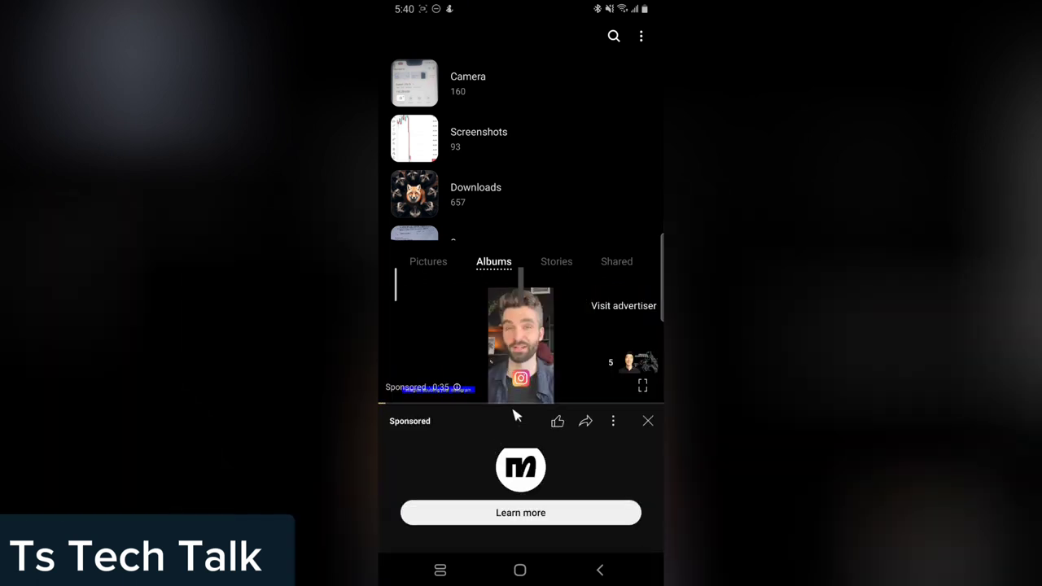
Get past the sponsored ad and pause the "12 Steps To Financial Independence" video
{"action": "left_click", "coordinate": [647, 422]}
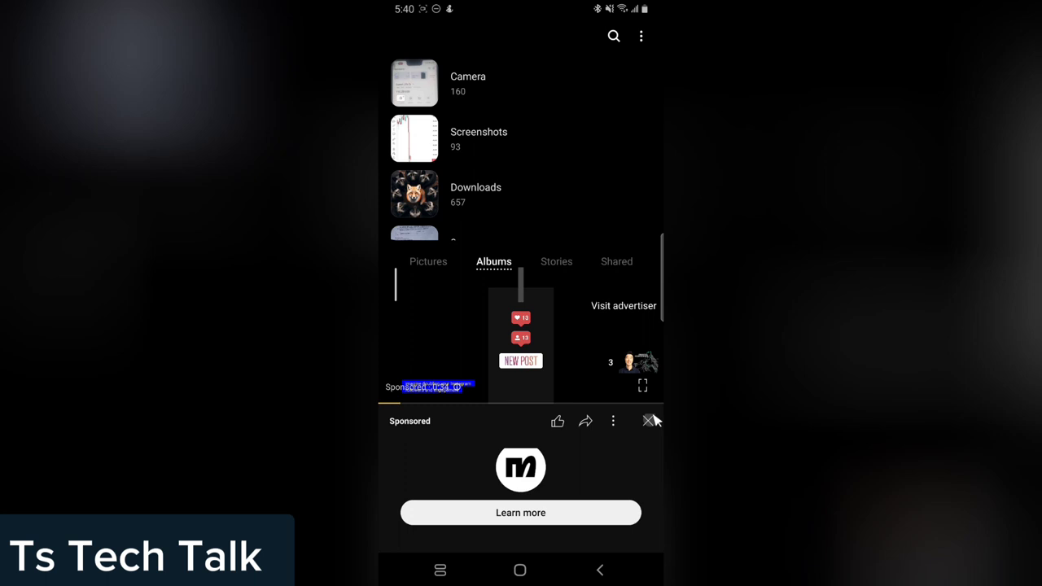
{"action": "left_click", "coordinate": [631, 363]}
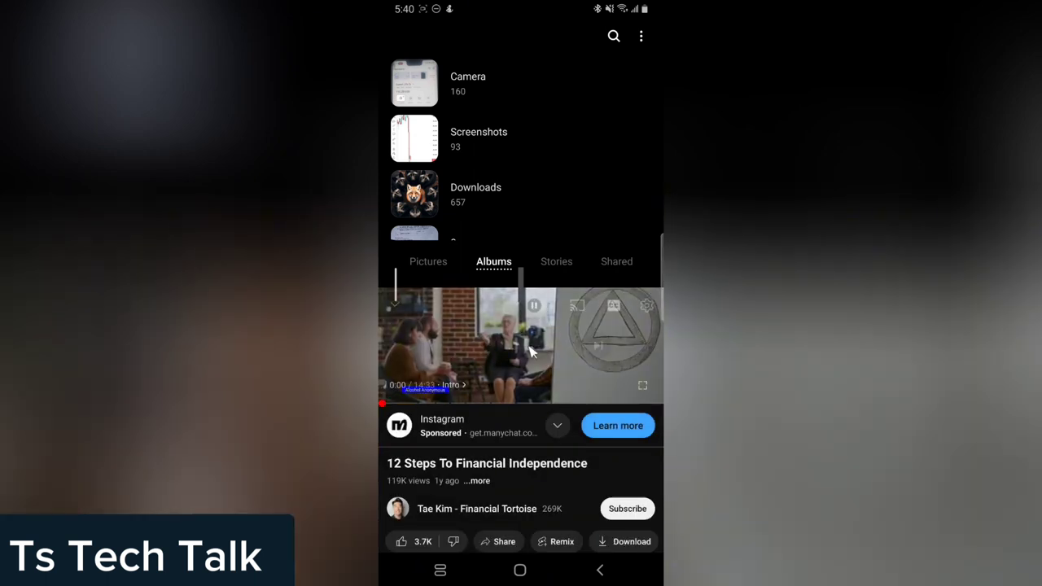
{"action": "left_click", "coordinate": [530, 352]}
{"action": "left_click", "coordinate": [521, 345]}
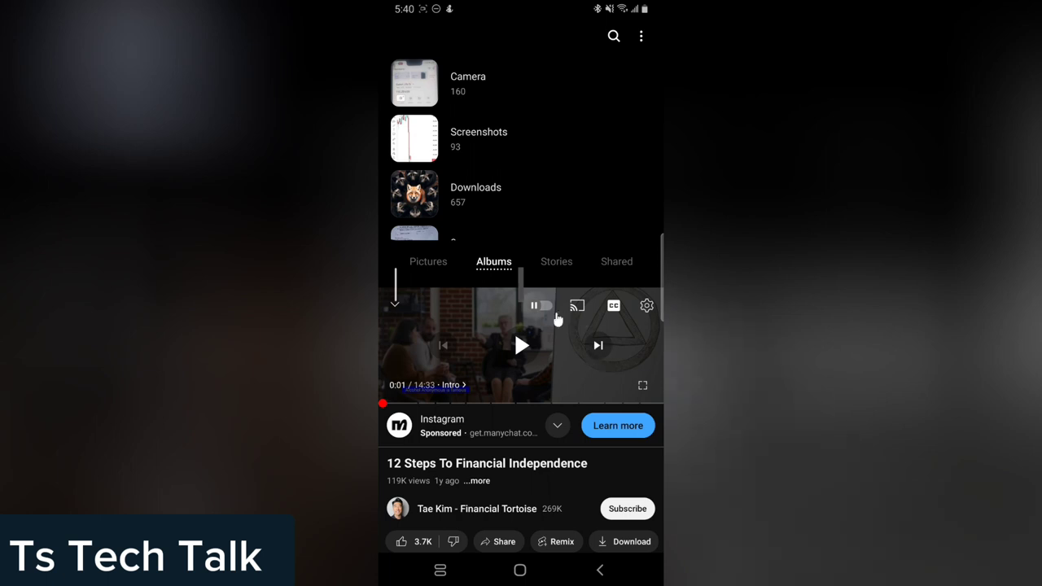
Open the Downloads album in the Gallery half and browse its images alongside the YouTube video page
{"action": "left_click", "coordinate": [503, 137]}
{"action": "left_click", "coordinate": [400, 35]}
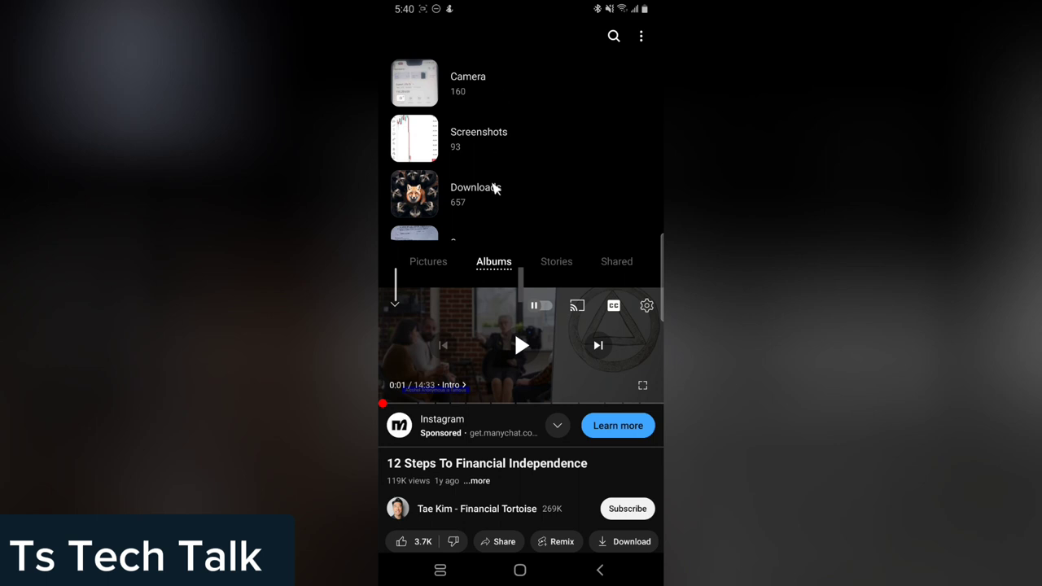
{"action": "left_click_drag", "start_coordinate": [493, 186], "coordinate": [515, 267]}
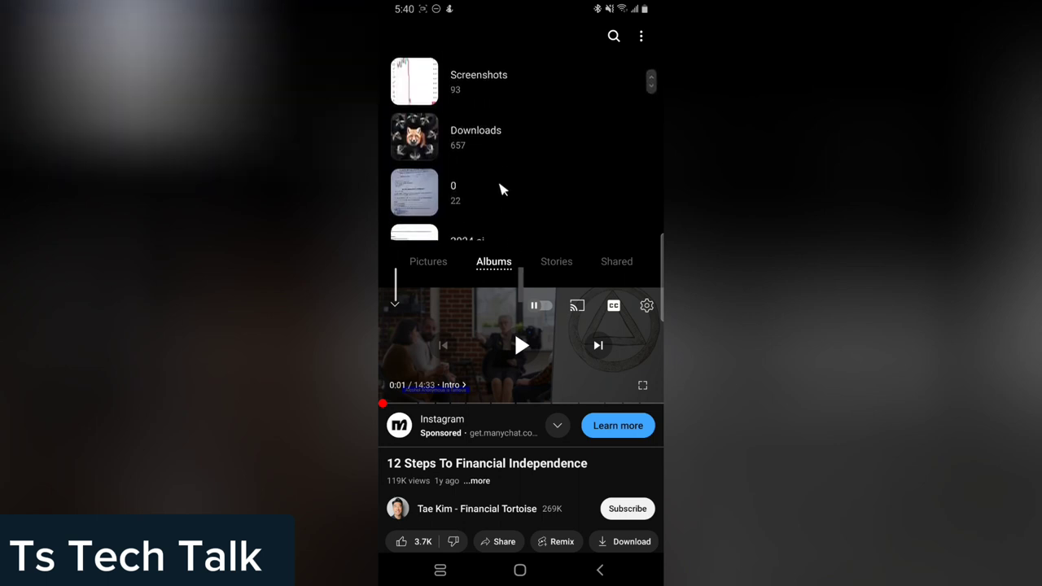
{"action": "left_click", "coordinate": [491, 144]}
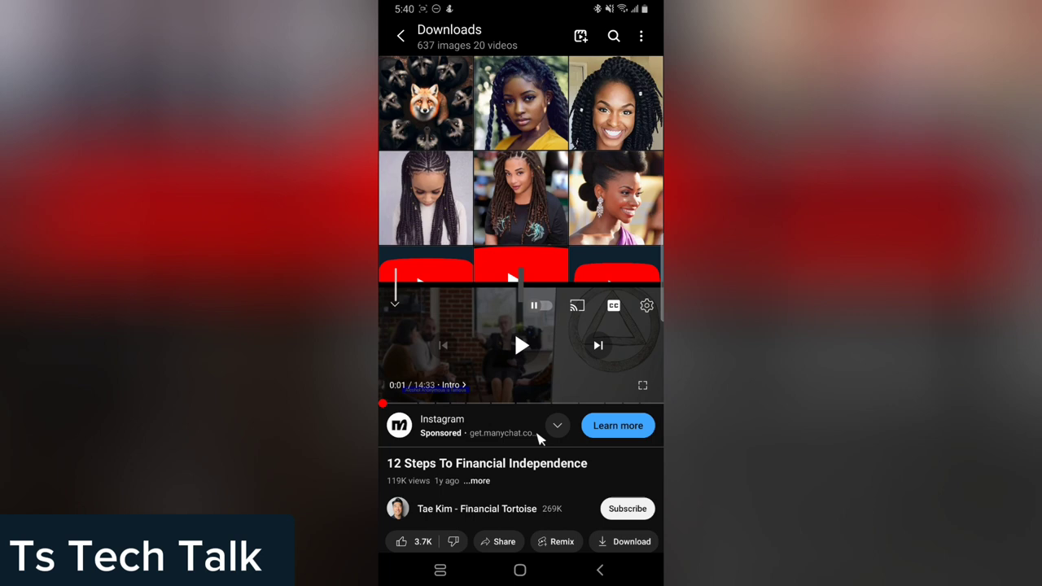
{"action": "left_click_drag", "start_coordinate": [538, 438], "coordinate": [549, 379]}
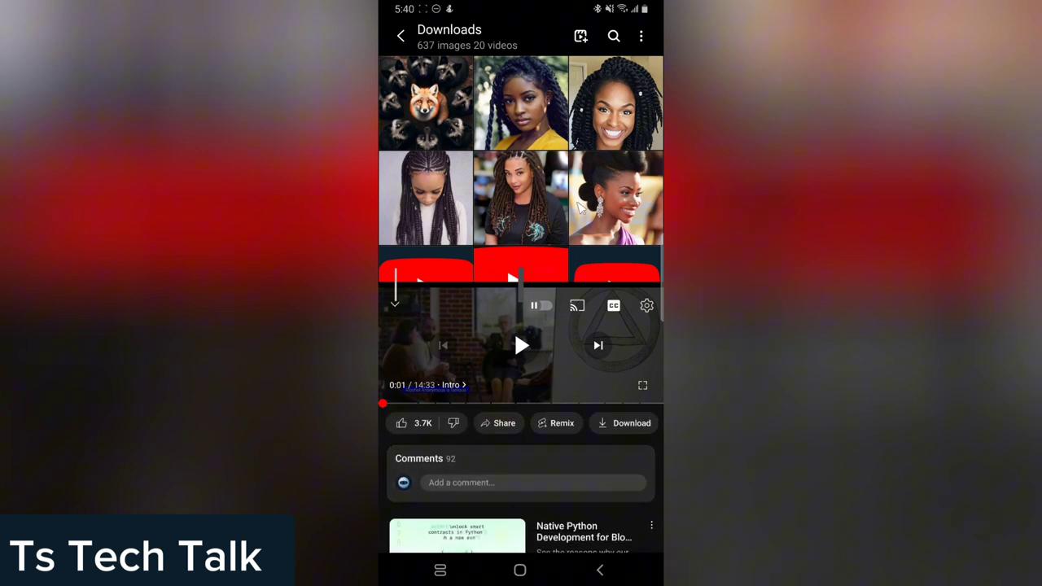
{"action": "scroll", "coordinate": [581, 208], "scroll_direction": "down", "scroll_amount": 5}
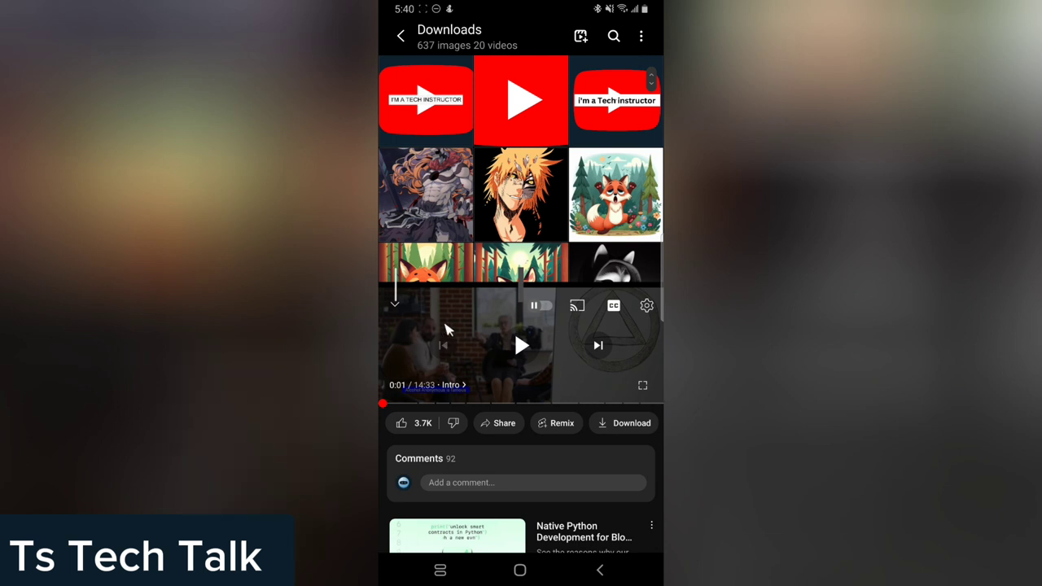
{"action": "scroll", "coordinate": [531, 255], "scroll_direction": "down", "scroll_amount": 1}
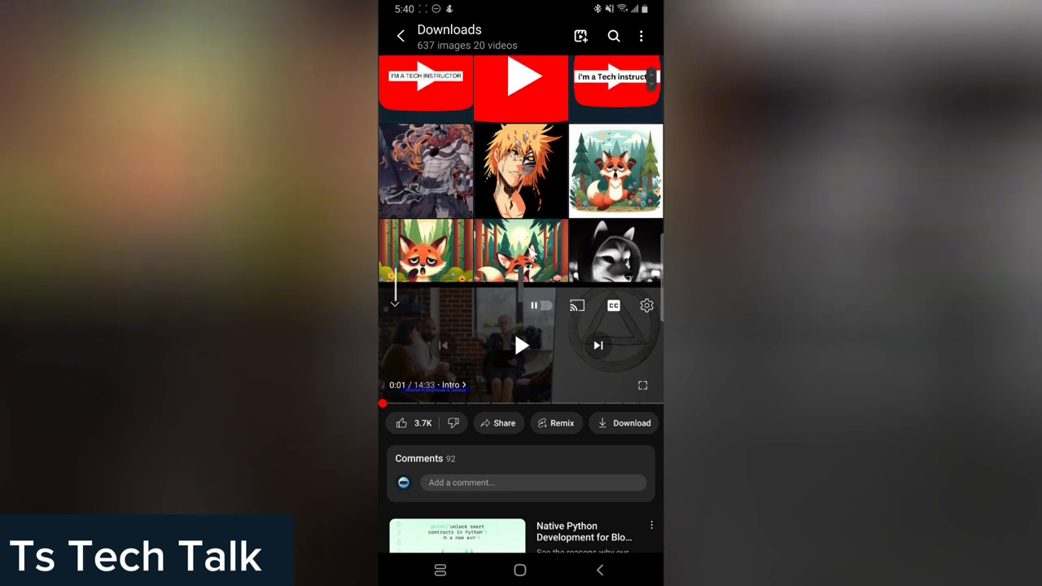
{"action": "scroll", "coordinate": [529, 260], "scroll_direction": "up", "scroll_amount": 3}
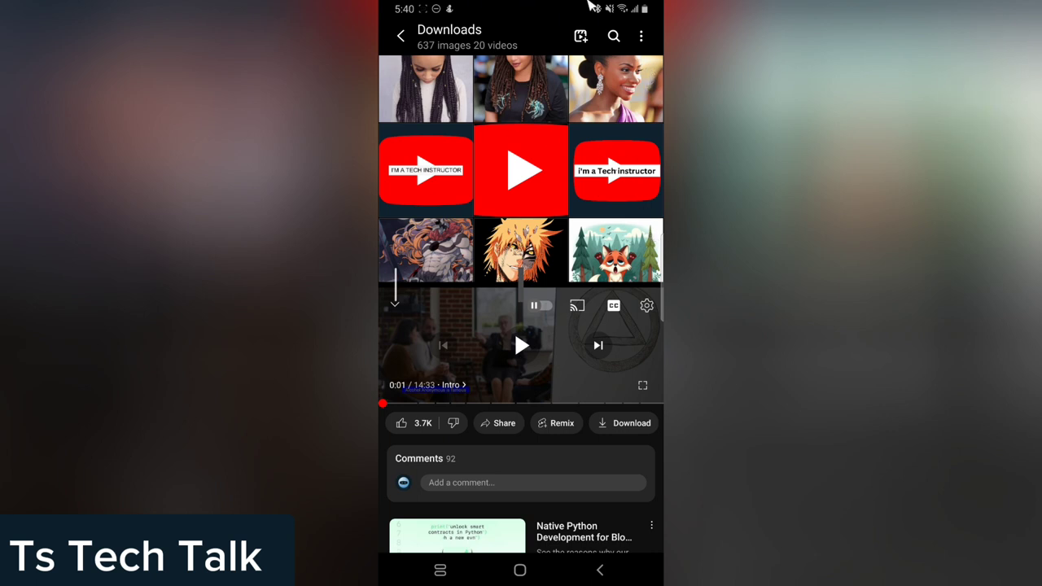
Replace YouTube with Chrome as the second split-screen app and browse the Downloads album above it
{"action": "left_click", "coordinate": [521, 570]}
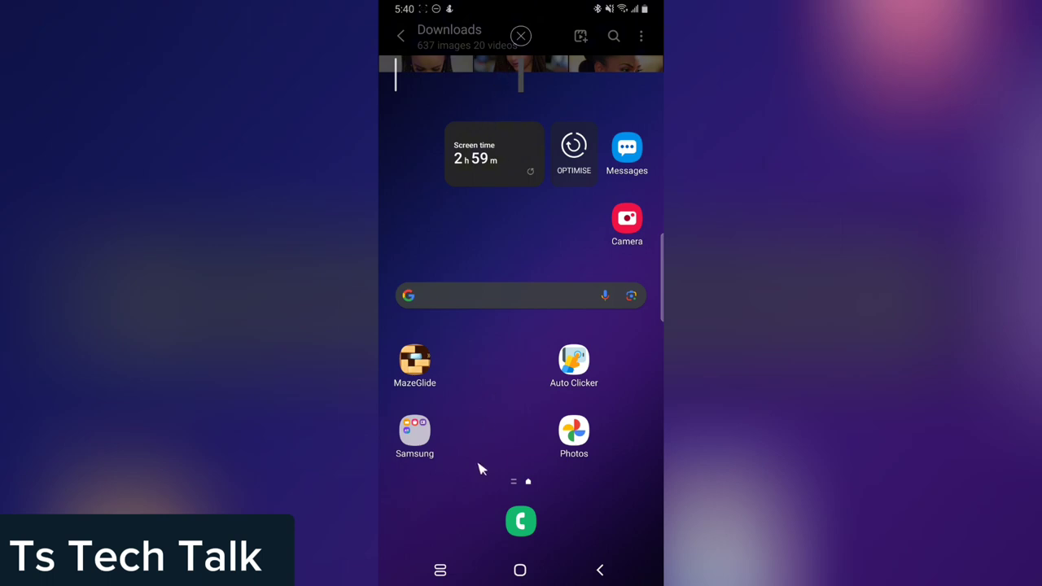
{"action": "left_click_drag", "start_coordinate": [481, 470], "coordinate": [525, 204]}
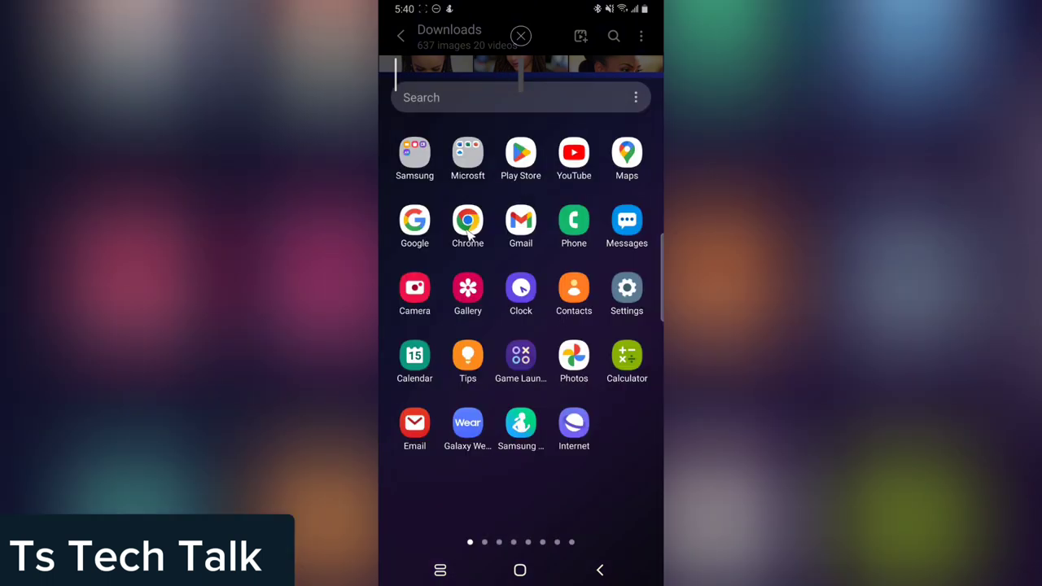
{"action": "left_click", "coordinate": [468, 223]}
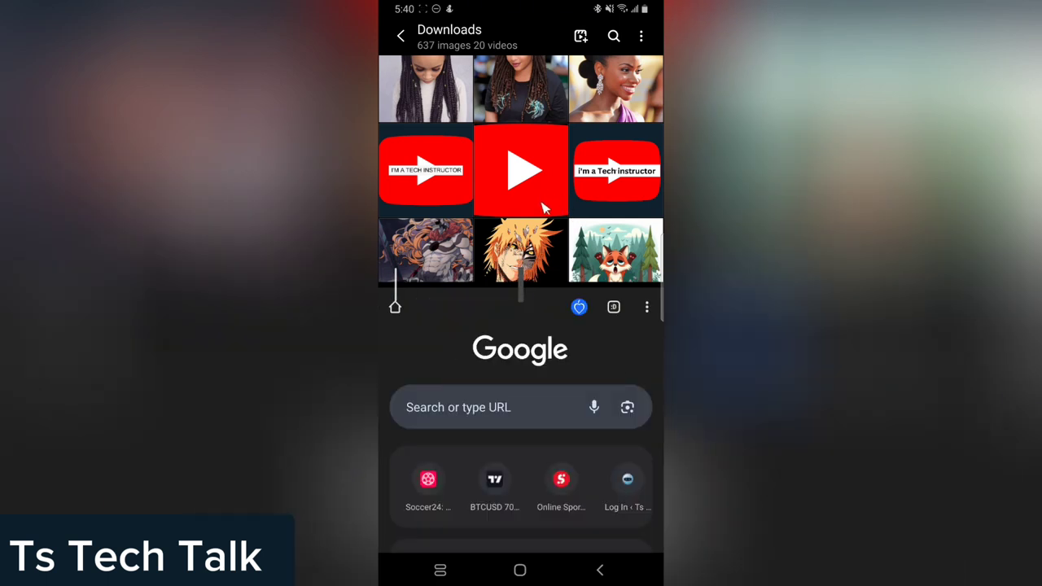
{"action": "scroll", "coordinate": [544, 209], "scroll_direction": "down", "scroll_amount": 2}
{"action": "scroll", "coordinate": [549, 204], "scroll_direction": "up", "scroll_amount": 4}
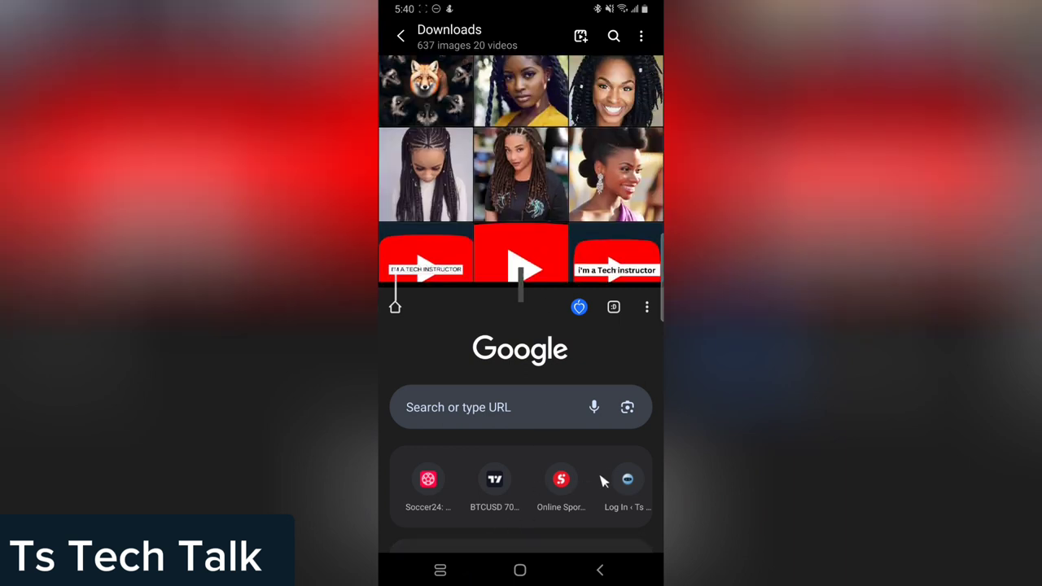
Close all unlocked recent apps and open the Brave browser as the second split-screen app
{"action": "left_click", "coordinate": [440, 570]}
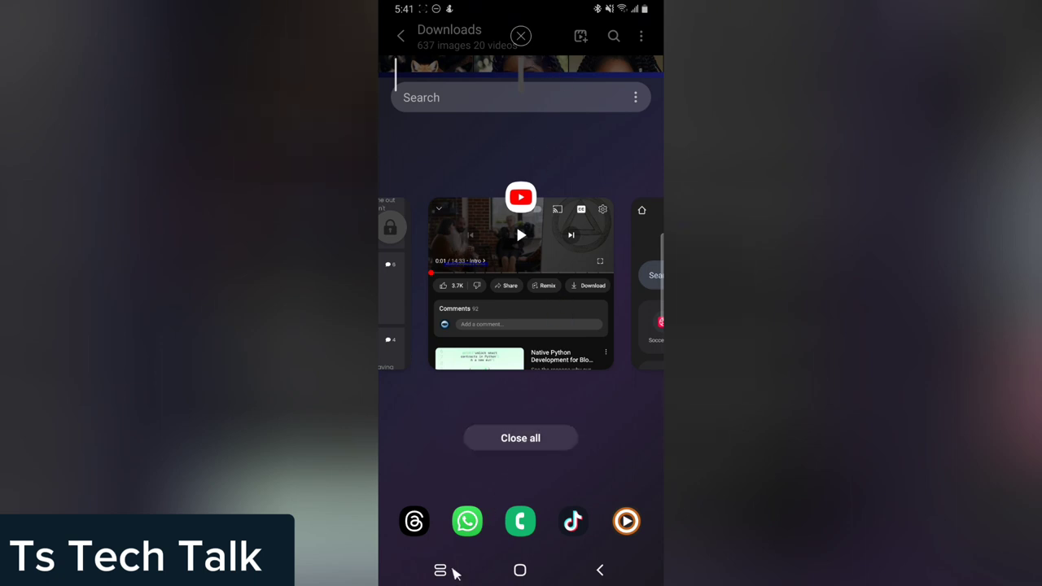
{"action": "left_click", "coordinate": [538, 438]}
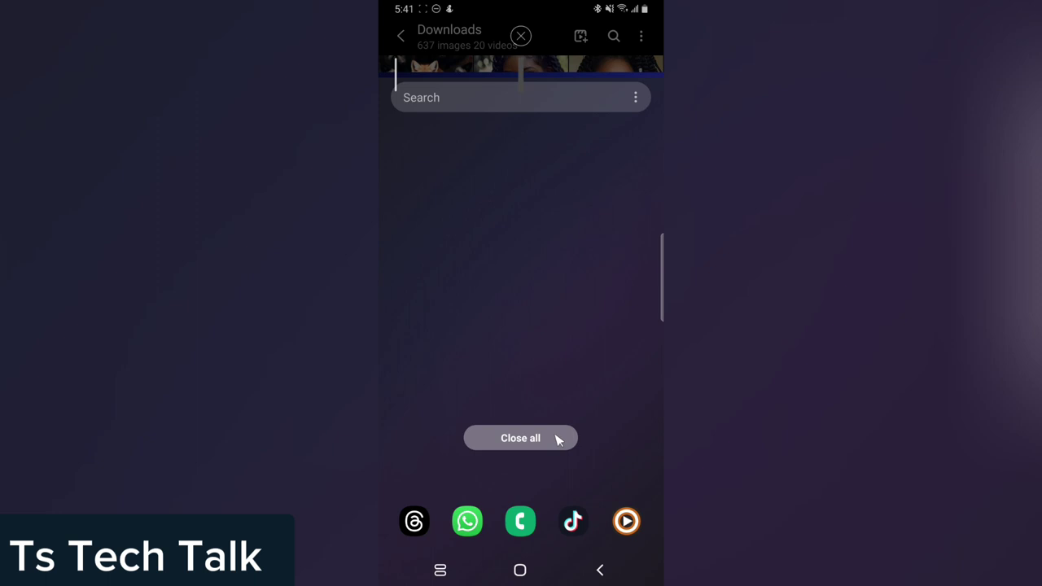
{"action": "left_click", "coordinate": [440, 570]}
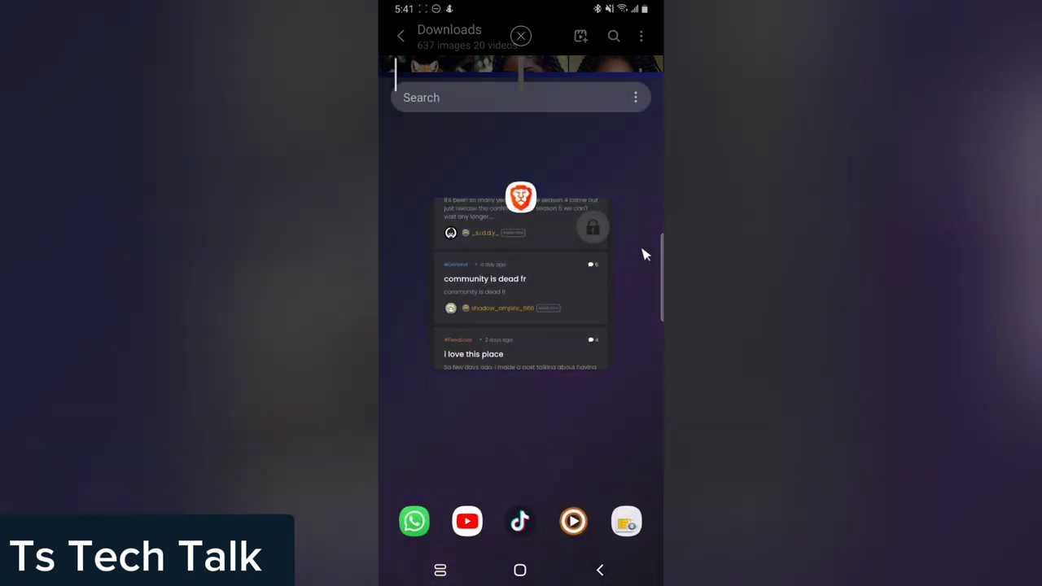
{"action": "left_click", "coordinate": [505, 246]}
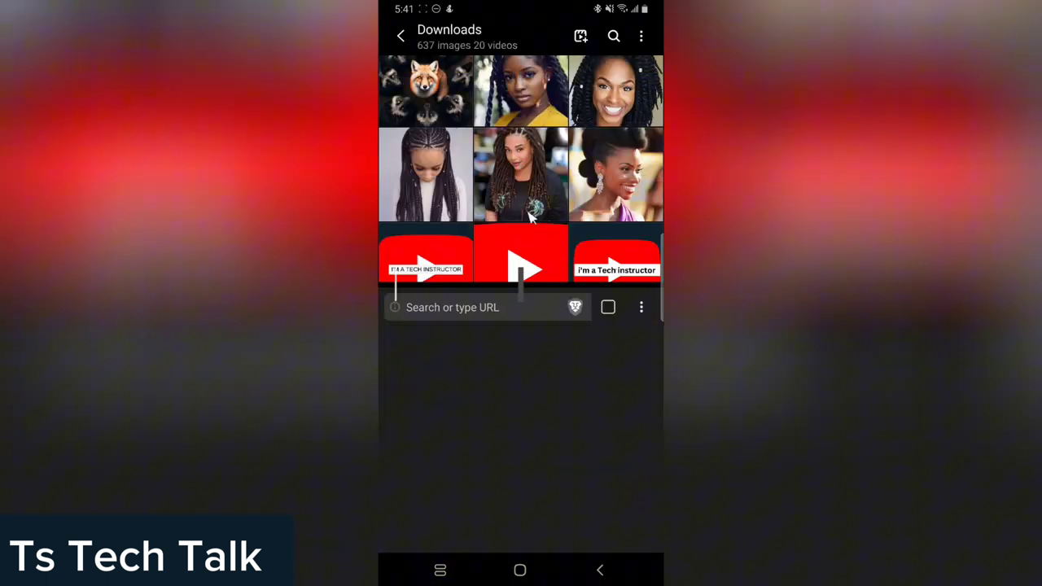
Close the split screen view and return to the home screen
{"action": "left_click", "coordinate": [439, 569]}
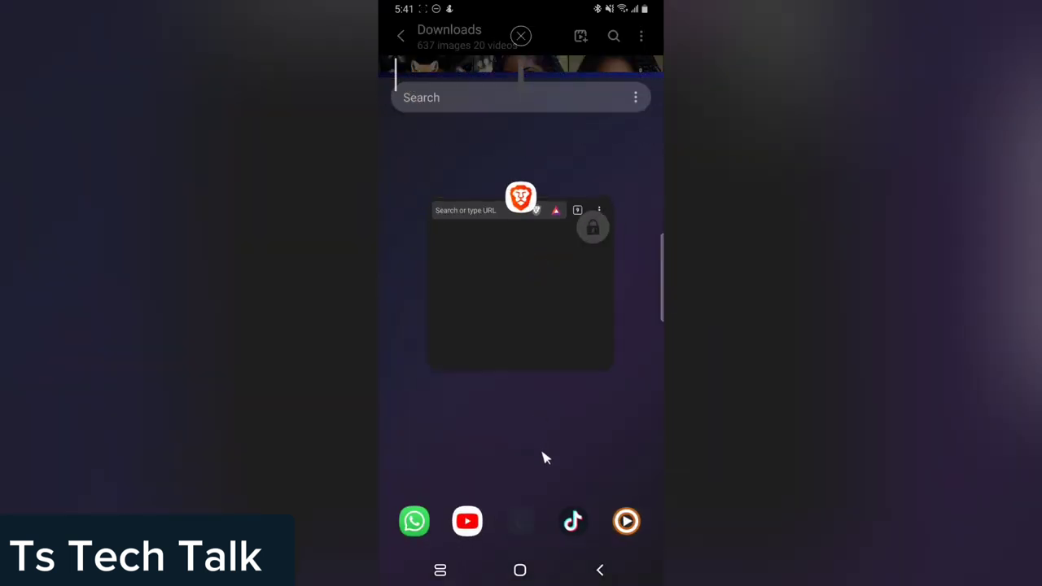
{"action": "left_click", "coordinate": [521, 36]}
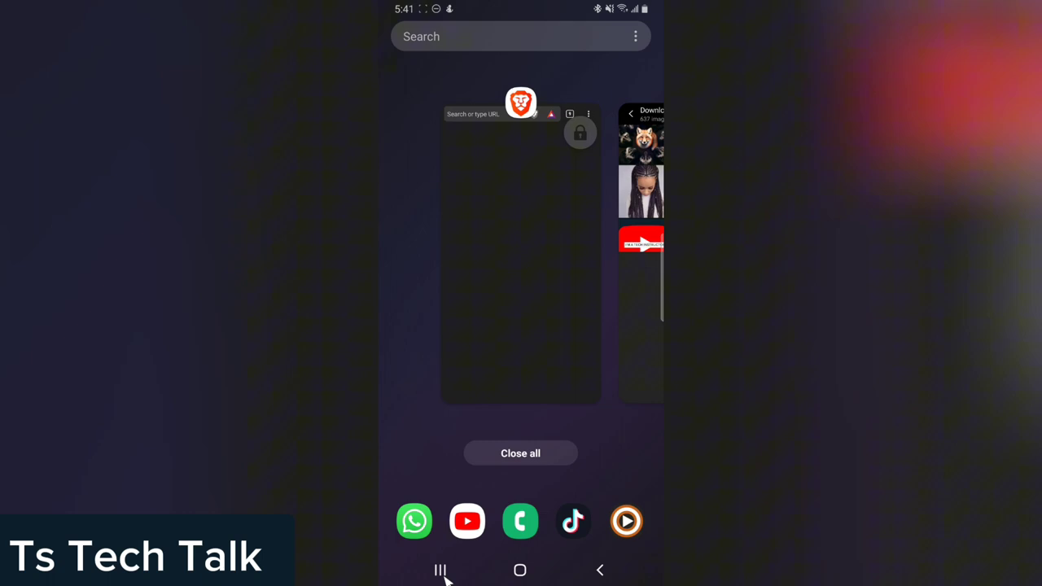
{"action": "left_click", "coordinate": [520, 570]}
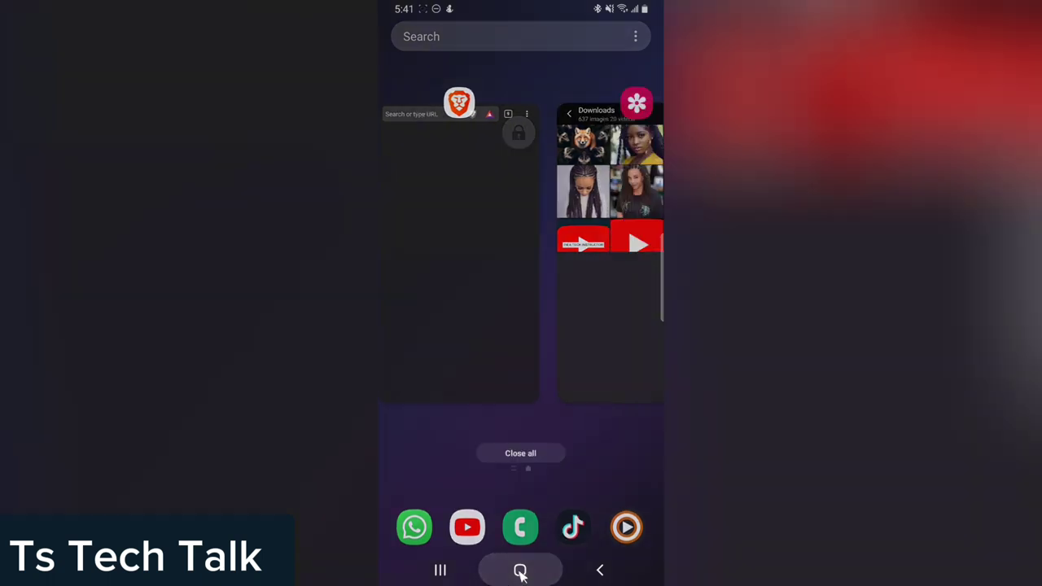
Reopen Gallery full screen from the recent apps
{"action": "left_click_drag", "start_coordinate": [616, 412], "coordinate": [612, 204]}
{"action": "left_click", "coordinate": [439, 570]}
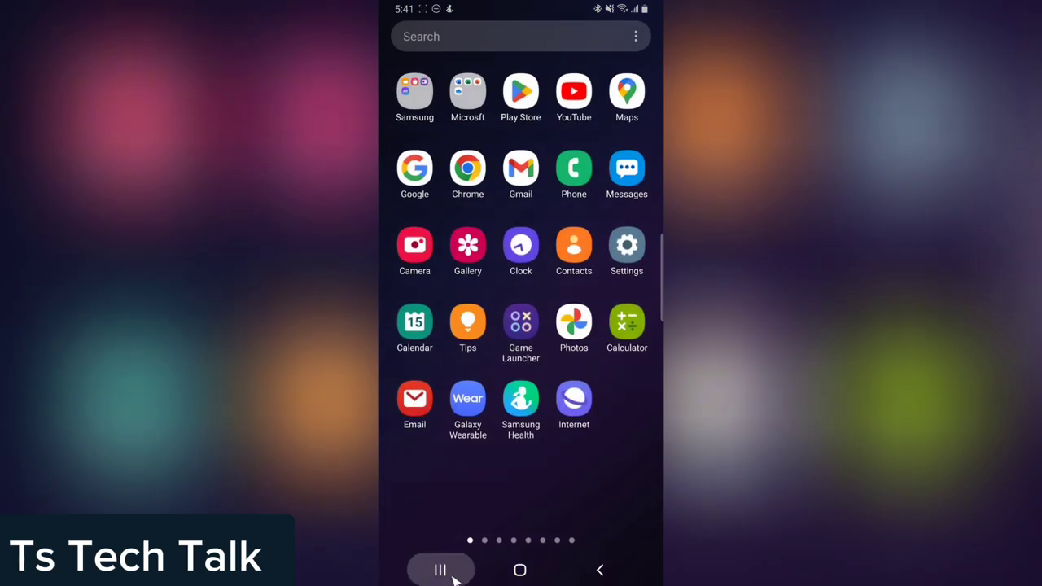
{"action": "left_click", "coordinate": [567, 321]}
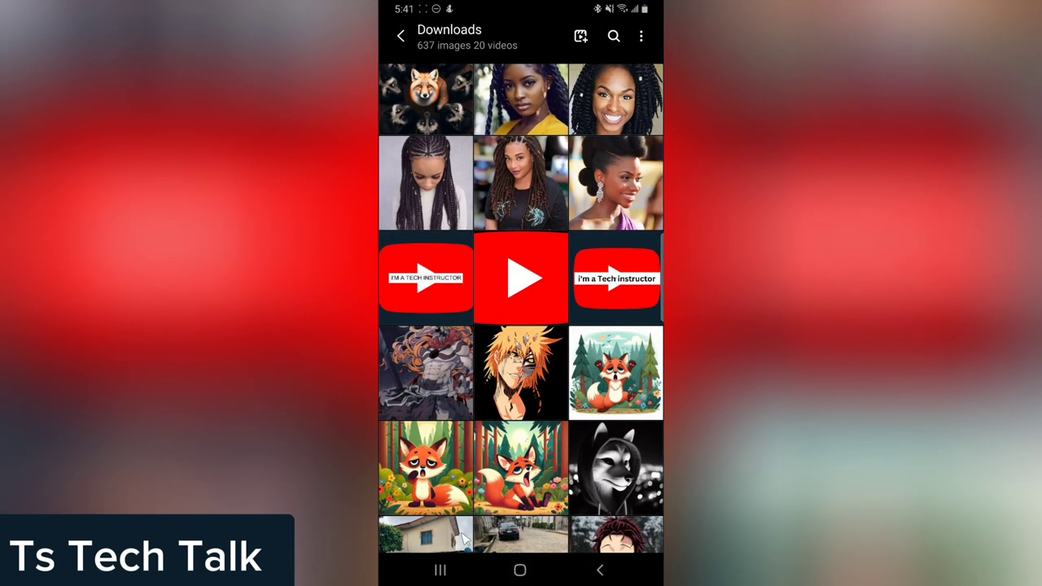
Open Brave full screen from the recent apps, then return to the home screen
{"action": "left_click", "coordinate": [440, 569]}
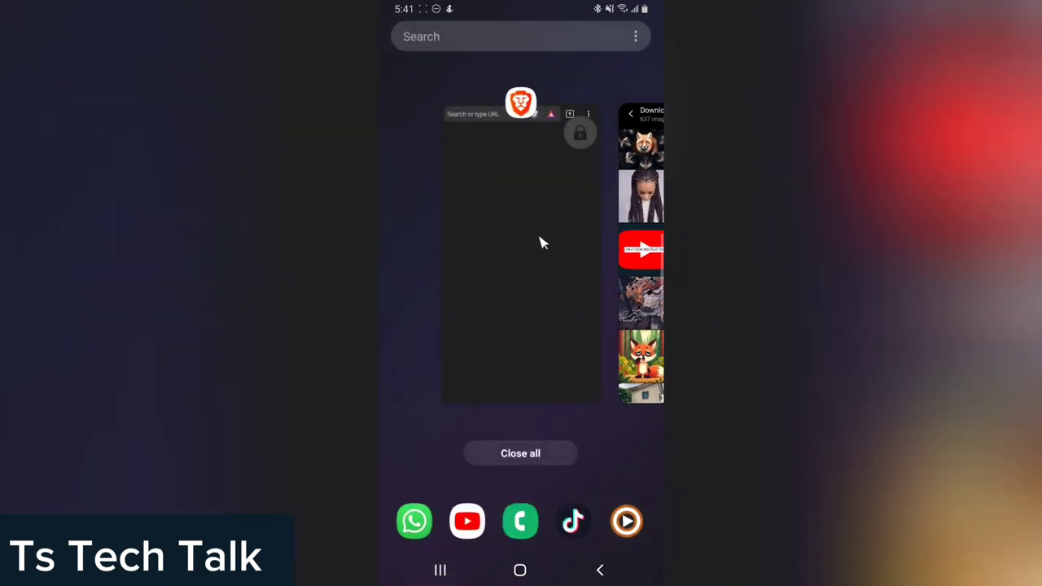
{"action": "left_click", "coordinate": [537, 244]}
{"action": "left_click", "coordinate": [520, 570]}
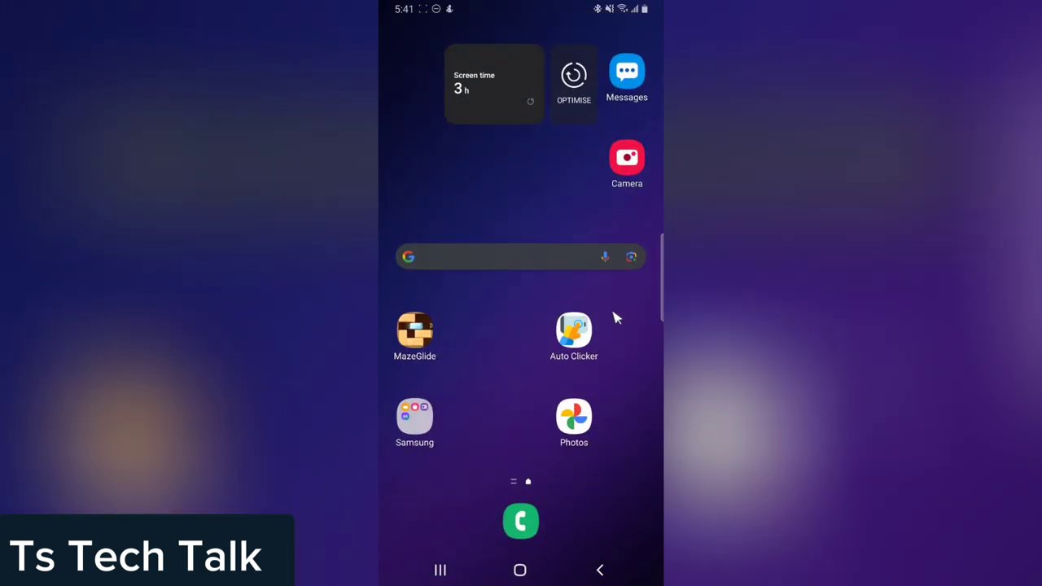
Open Brave in split screen view from the recent apps and choose Gallery as the second app
{"action": "left_click", "coordinate": [439, 569]}
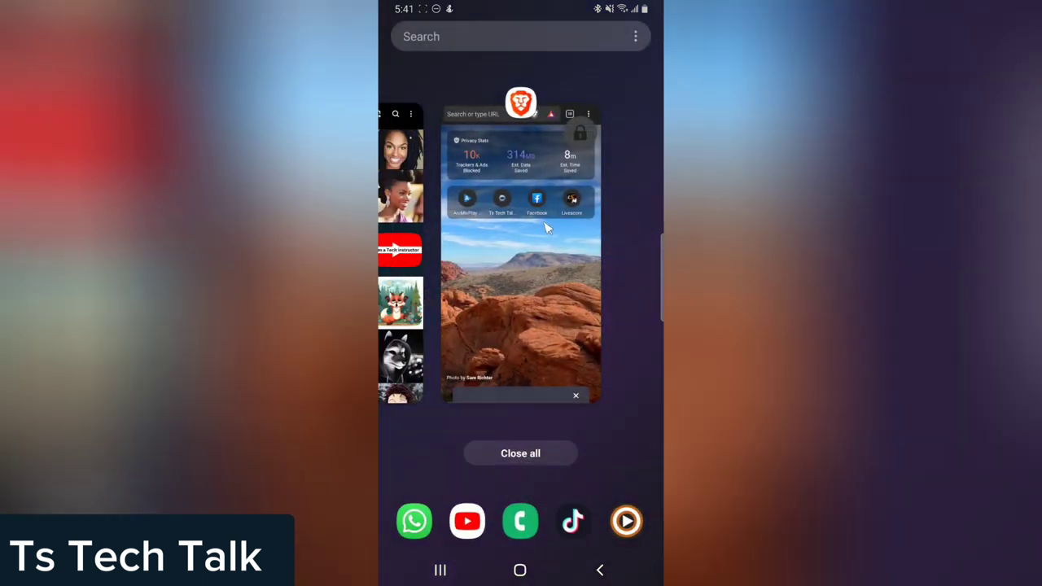
{"action": "left_click", "coordinate": [527, 107]}
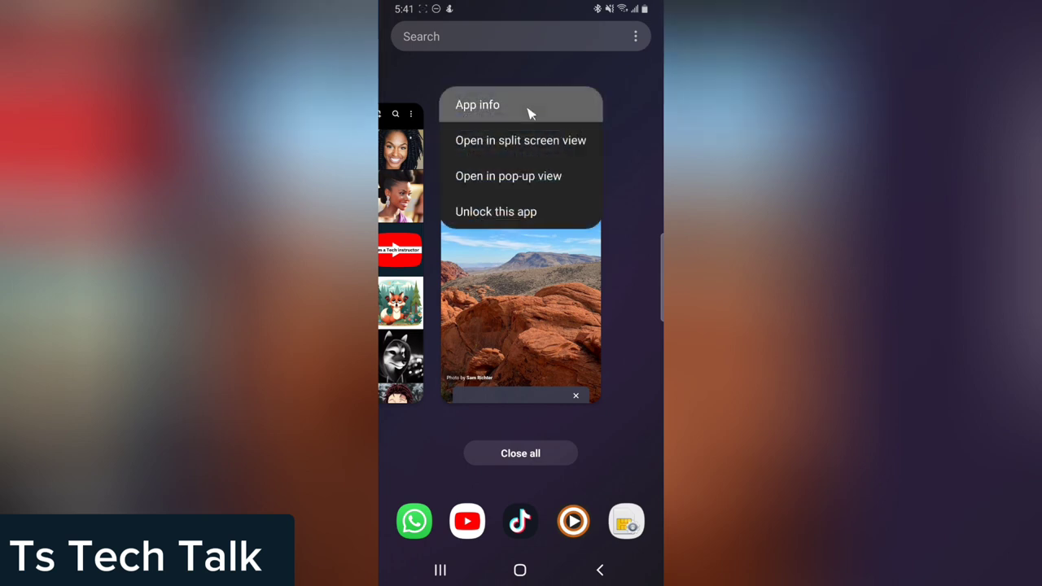
{"action": "left_click", "coordinate": [528, 139]}
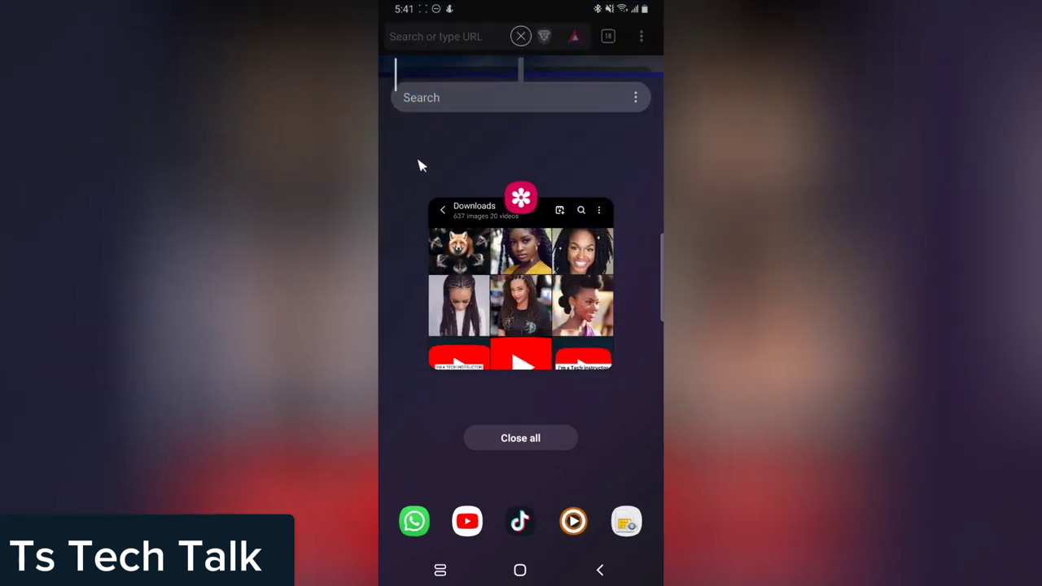
{"action": "left_click", "coordinate": [500, 214]}
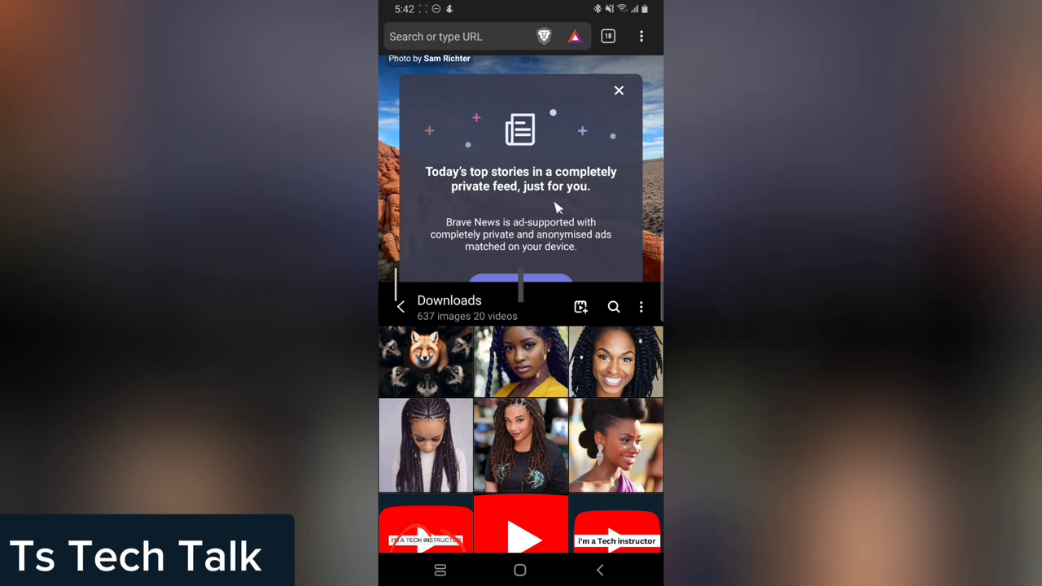
Leave the Brave and Gallery split screen for the recent apps overview and close all apps
{"action": "left_click", "coordinate": [440, 569]}
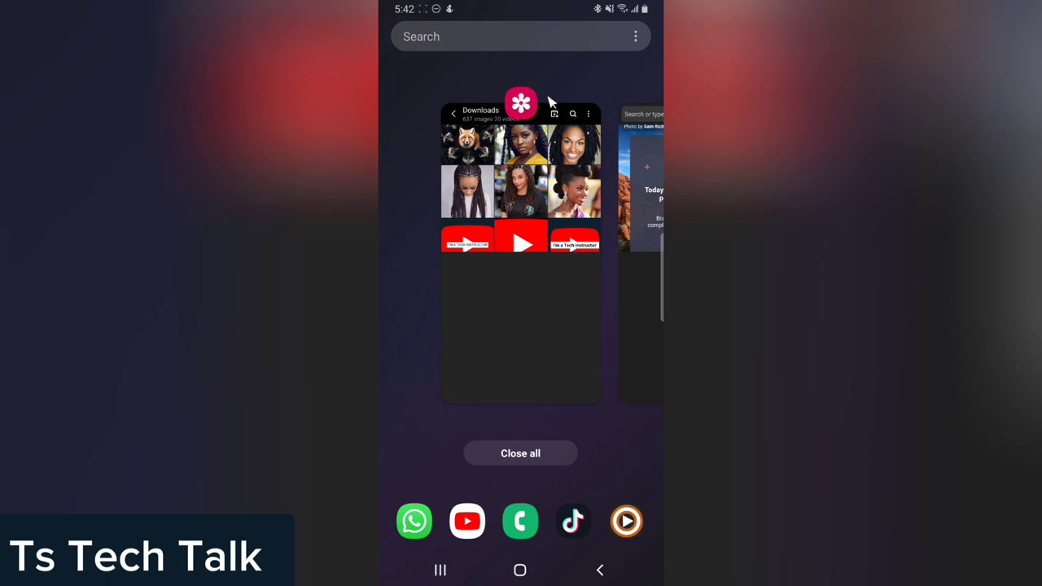
{"action": "left_click", "coordinate": [561, 456]}
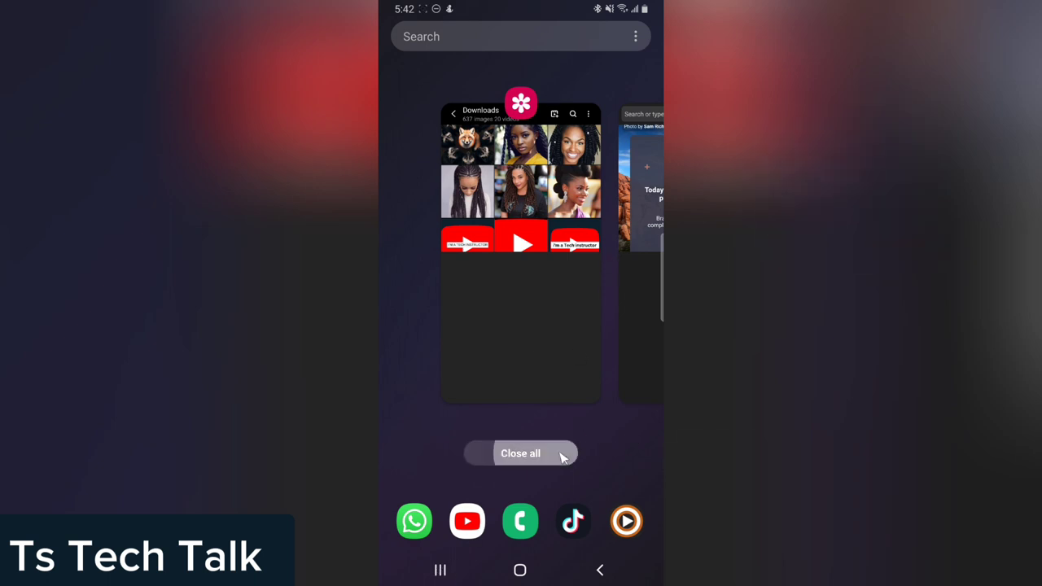